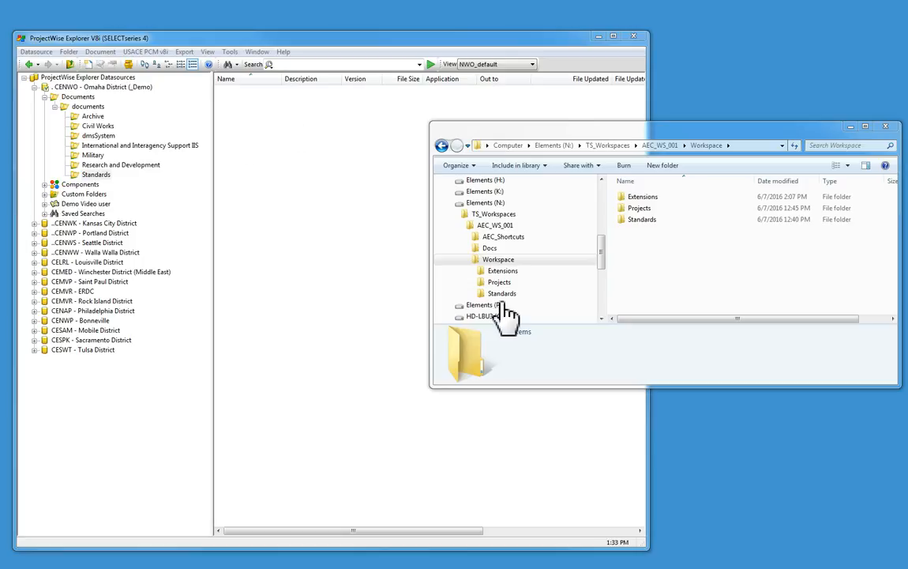
Create a folder named TS_Workspaces inside the Standards folder of the Omaha District datasource and select it.
click(95, 174)
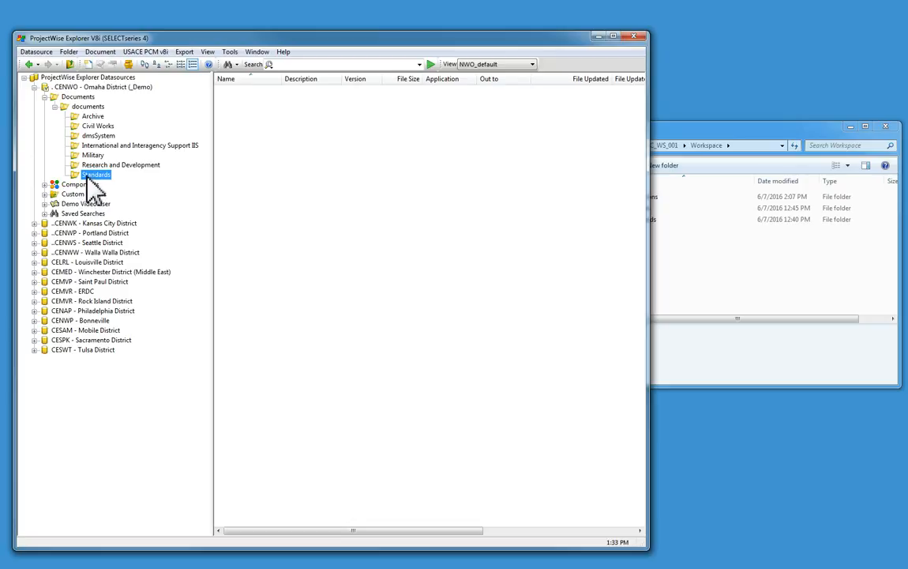
right_click(89, 178)
click(110, 180)
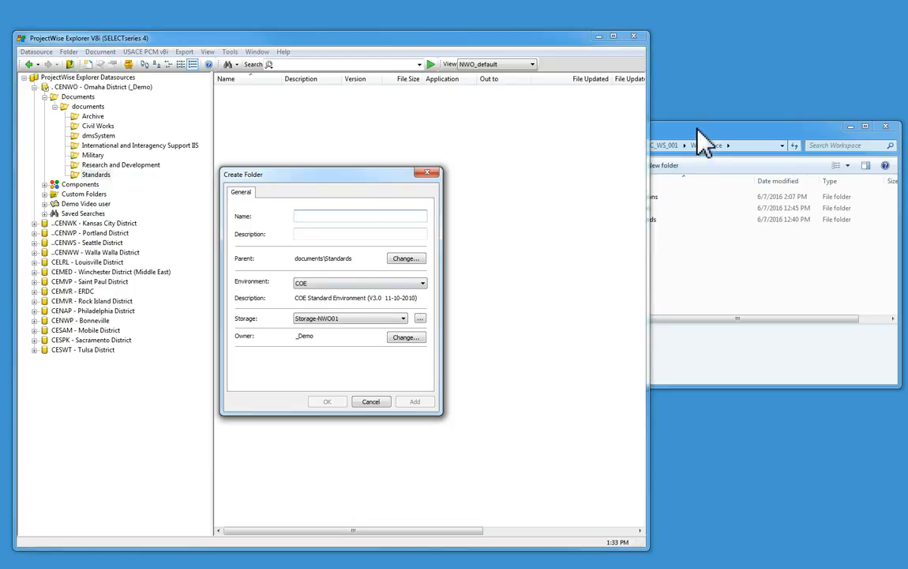
text(TS_Workspaces)
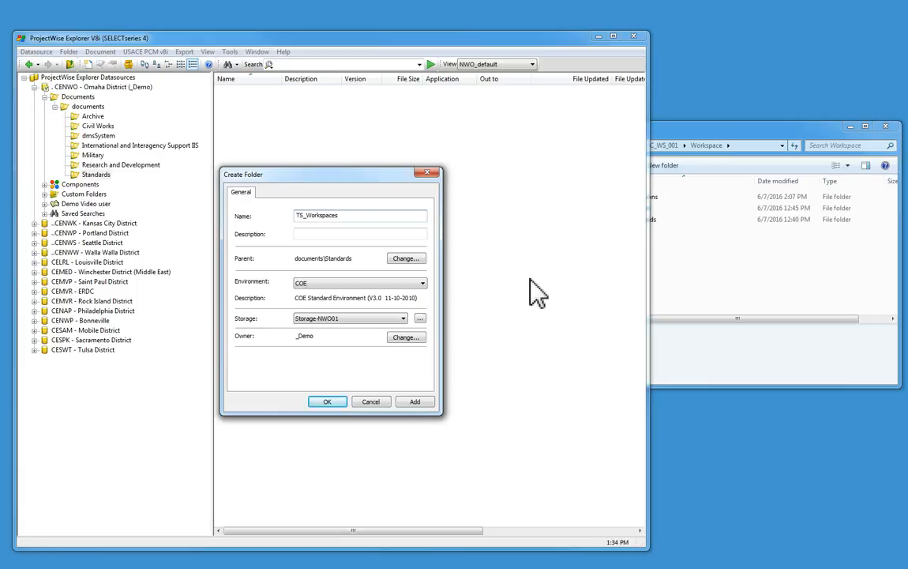
click(414, 401)
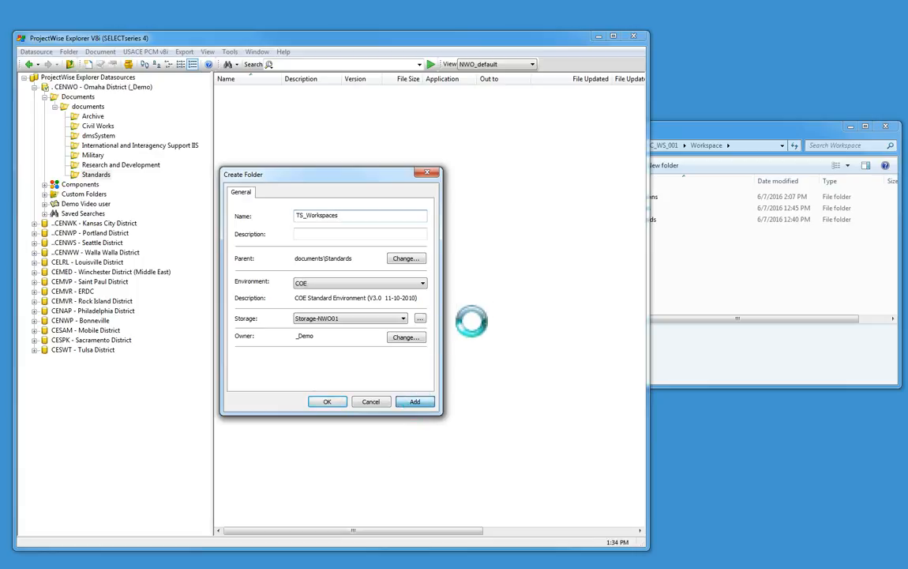
click(328, 402)
click(113, 184)
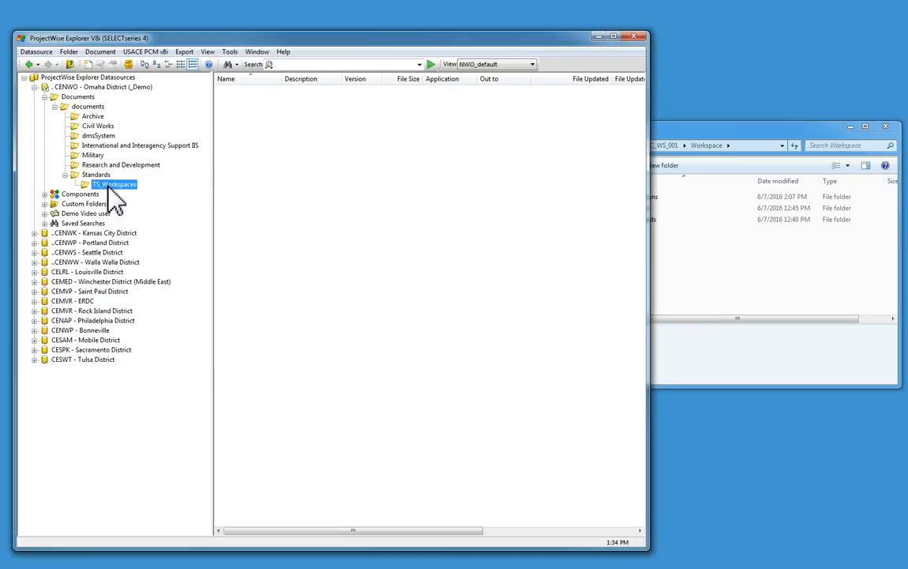
Switch to Windows Explorer and copy the name of the AEC_WS_001 folder in the local TS_Workspaces directory.
click(711, 154)
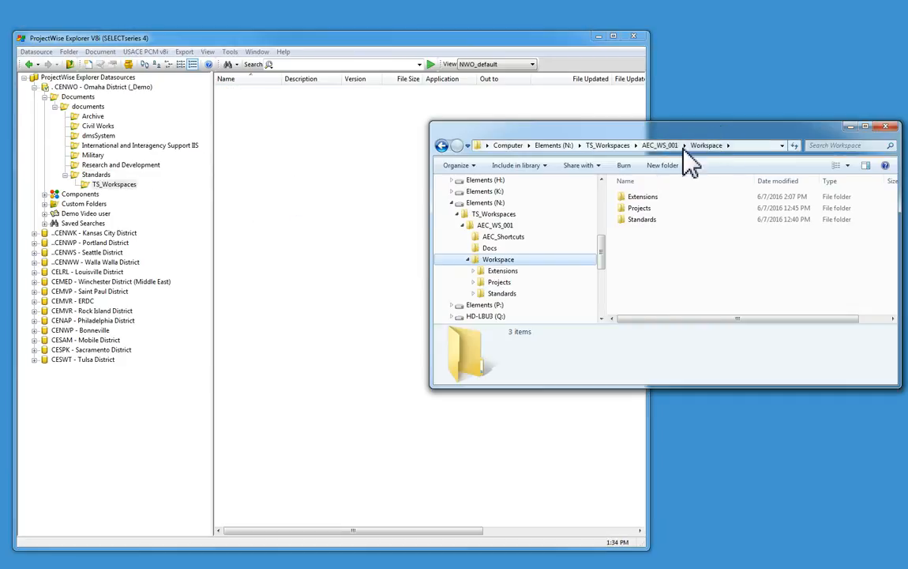
click(496, 215)
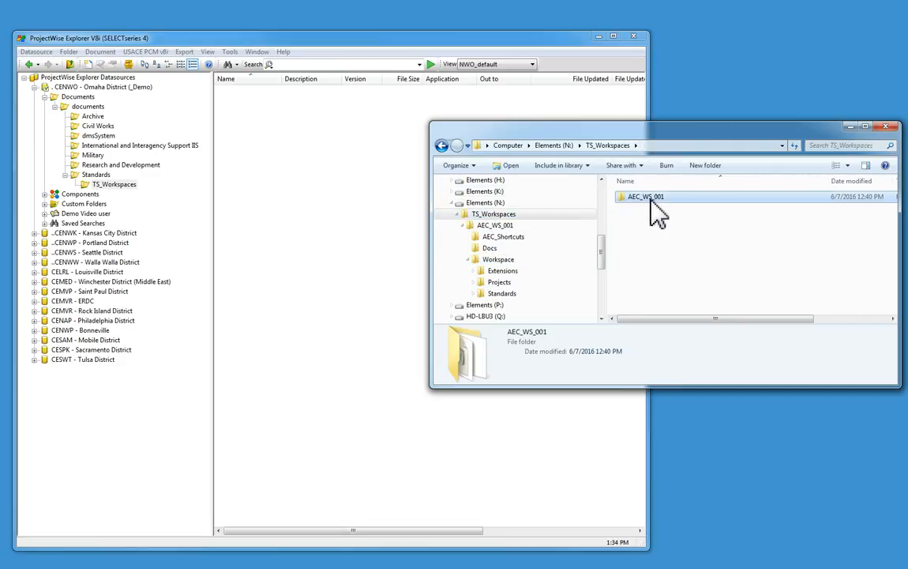
right_click(657, 198)
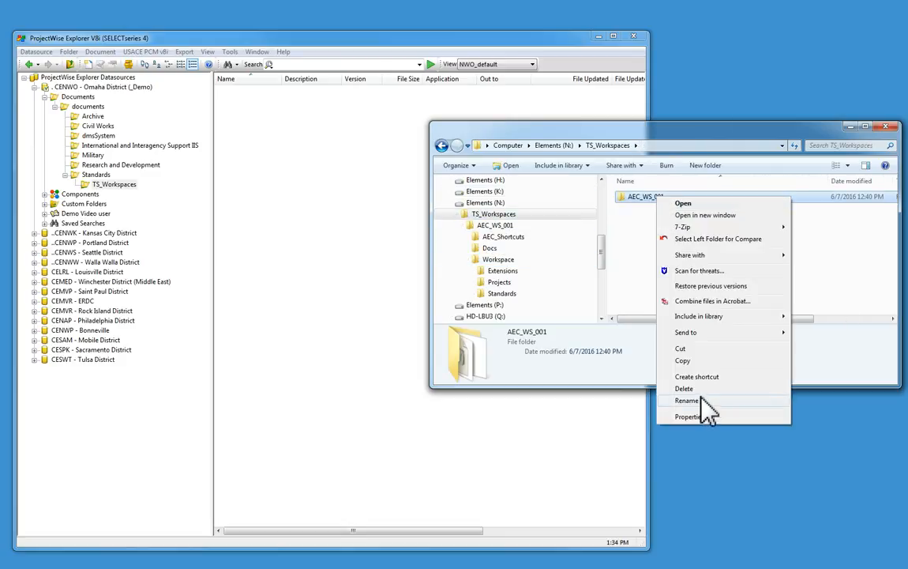
click(708, 404)
key(ctrl+c)
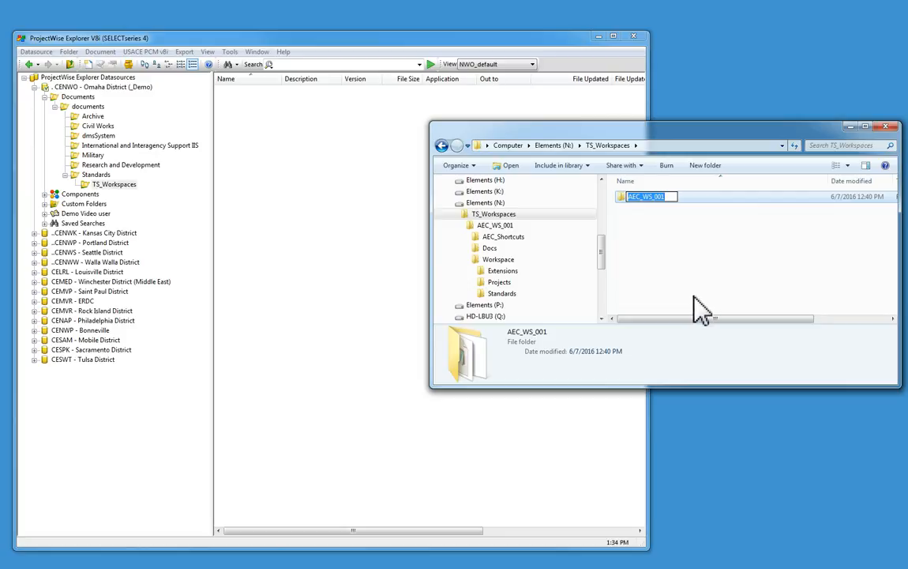
click(679, 300)
Back in ProjectWise Explorer, create a subfolder named AEC_WS_001 under TS_Workspaces.
right_click(101, 185)
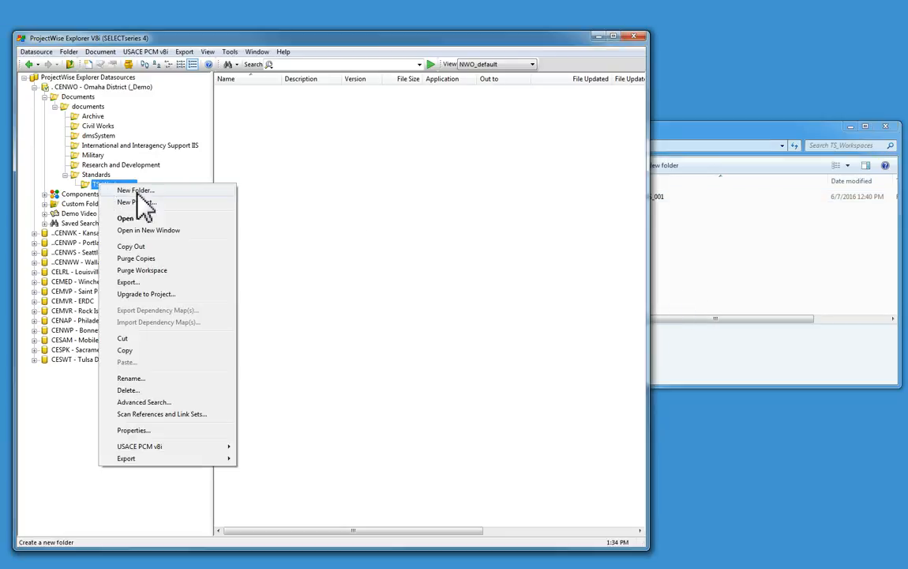
click(146, 187)
key(ctrl+v)
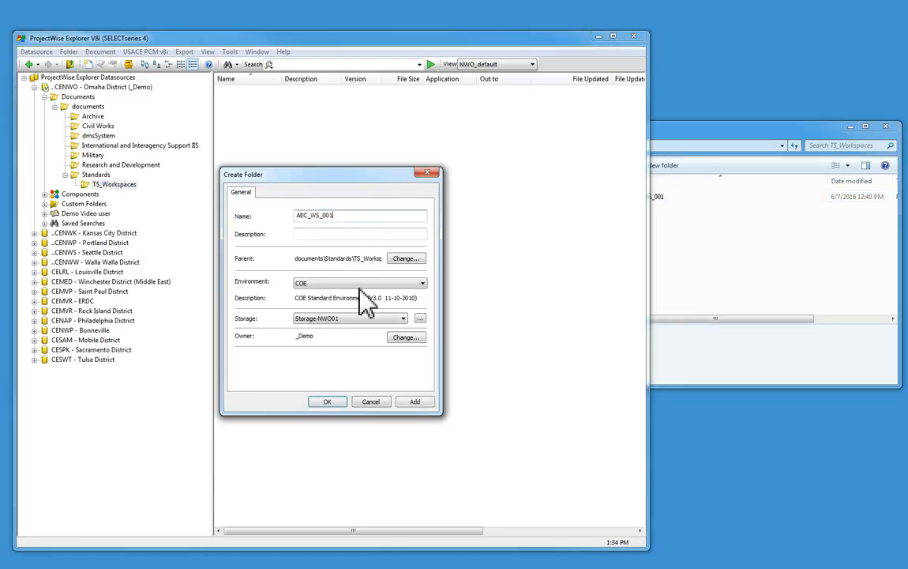
click(327, 402)
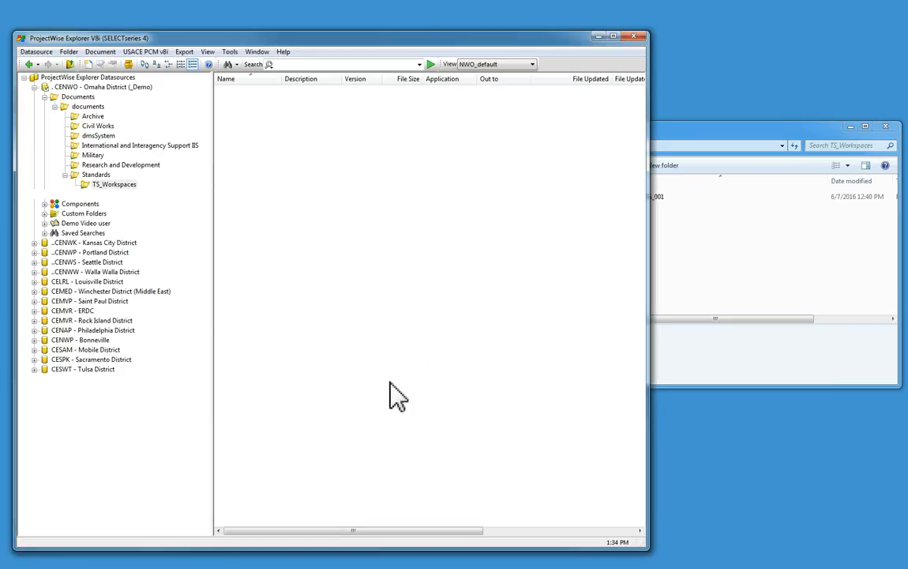
Open the local AEC_WS_001 folder in Windows Explorer and look over the loose files beside its subfolders.
click(714, 143)
click(563, 226)
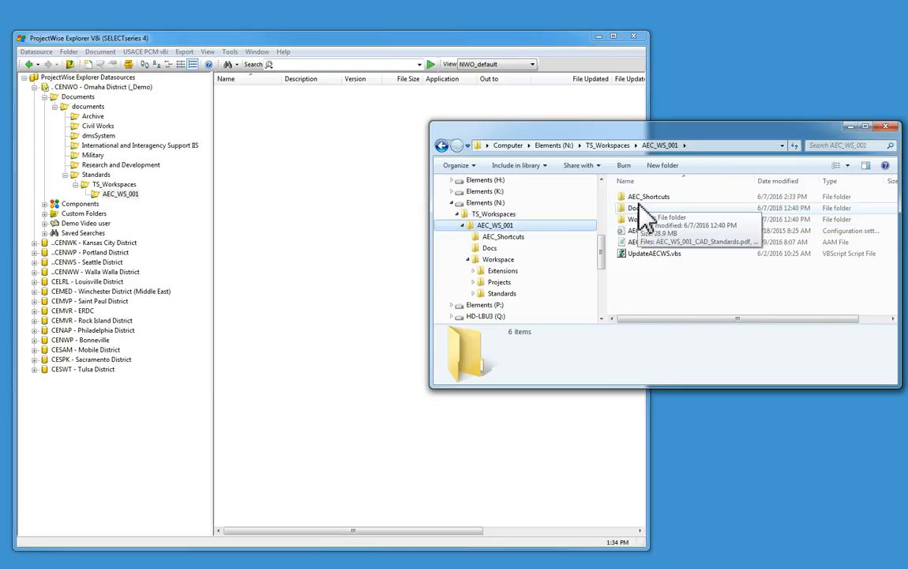
drag(683, 275, 630, 229)
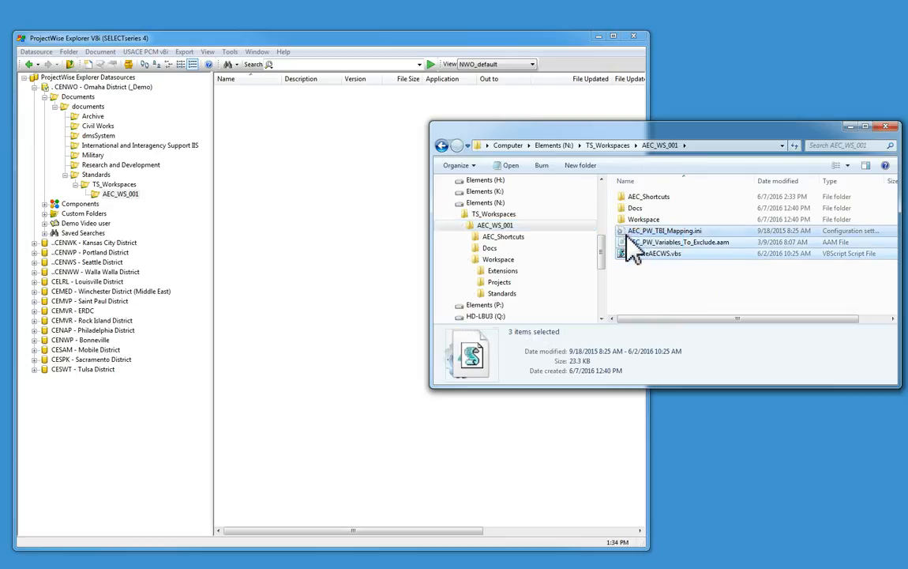
click(673, 276)
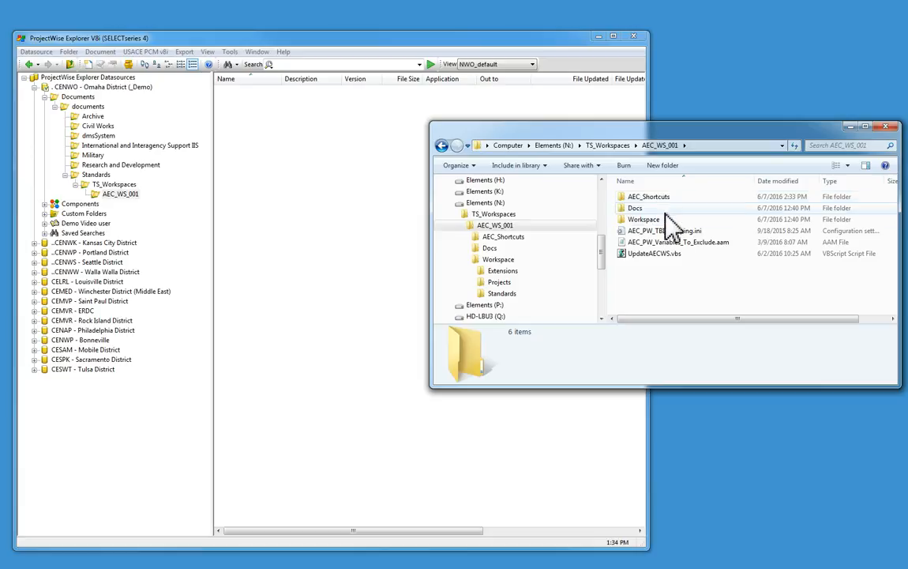
Import the local Docs folder into the ProjectWise AEC_WS_001 folder with Include Subdirectories enabled and Import Files Only off.
click(640, 209)
drag(636, 208, 268, 135)
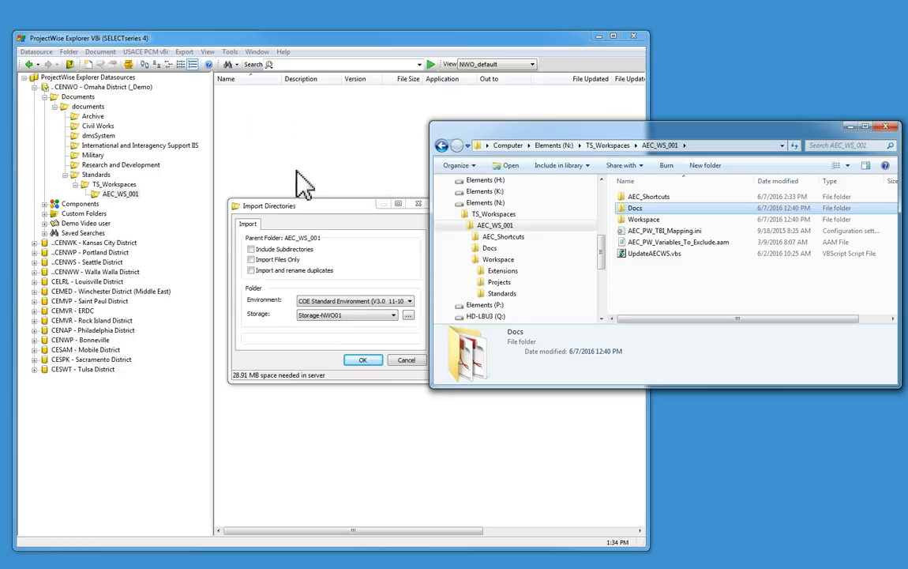
click(251, 259)
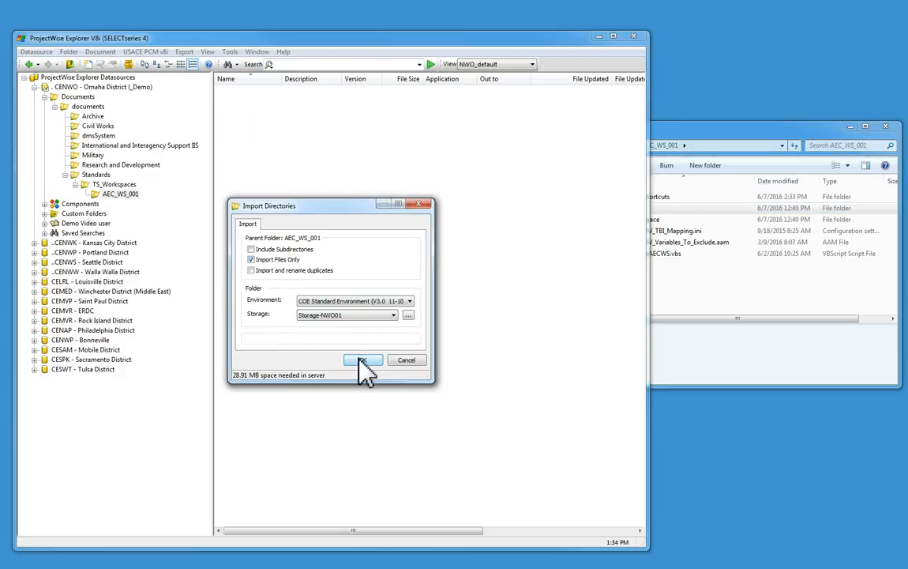
click(251, 259)
click(251, 249)
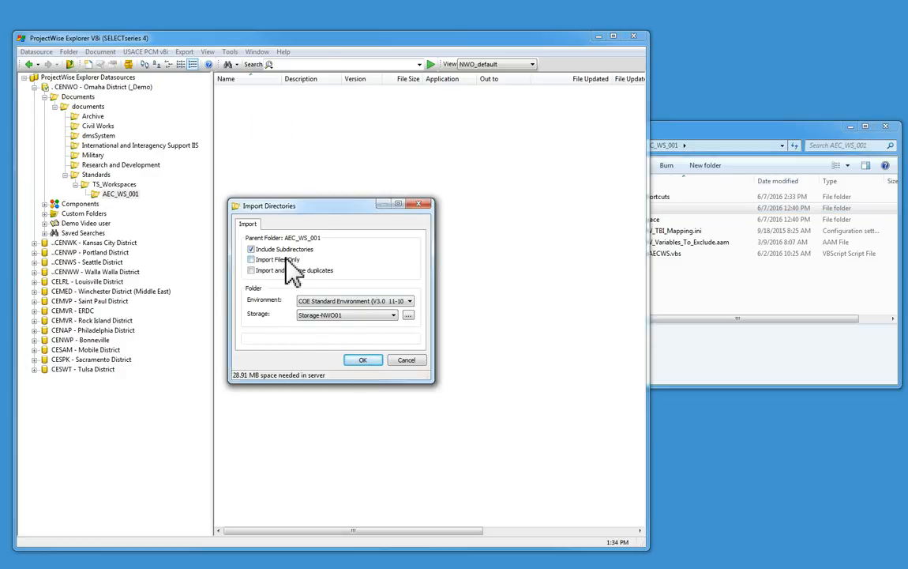
click(362, 360)
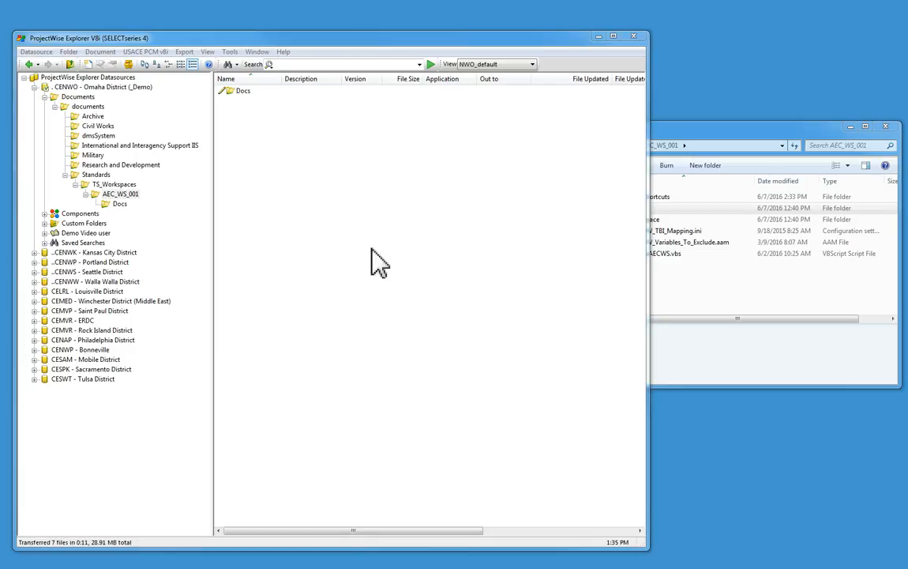
Copy the name of the Workspace folder in the local AEC_WS_001 directory in Windows Explorer.
click(684, 158)
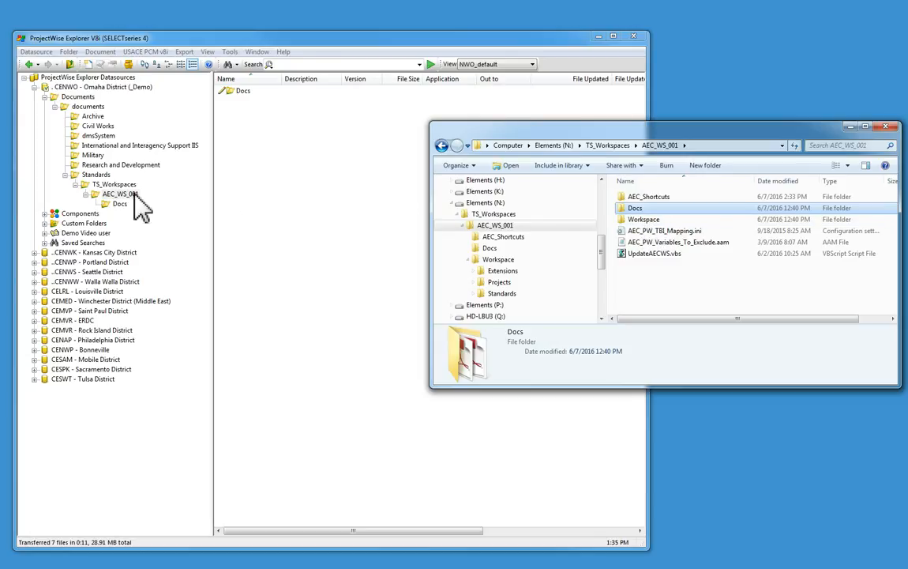
click(644, 220)
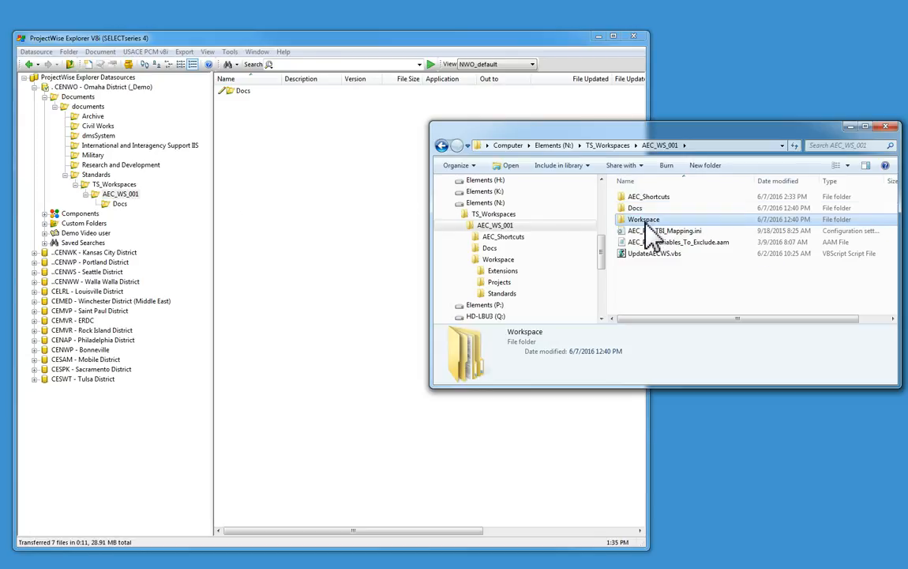
key(F2)
key(ctrl+c)
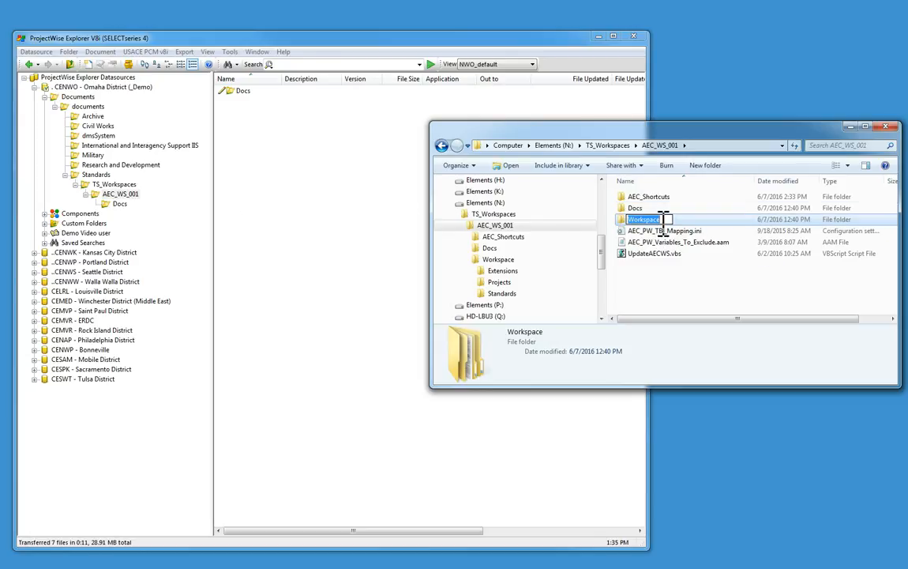
click(671, 277)
In ProjectWise Explorer, create a subfolder named Workspace under AEC_WS_001 and select it.
right_click(109, 197)
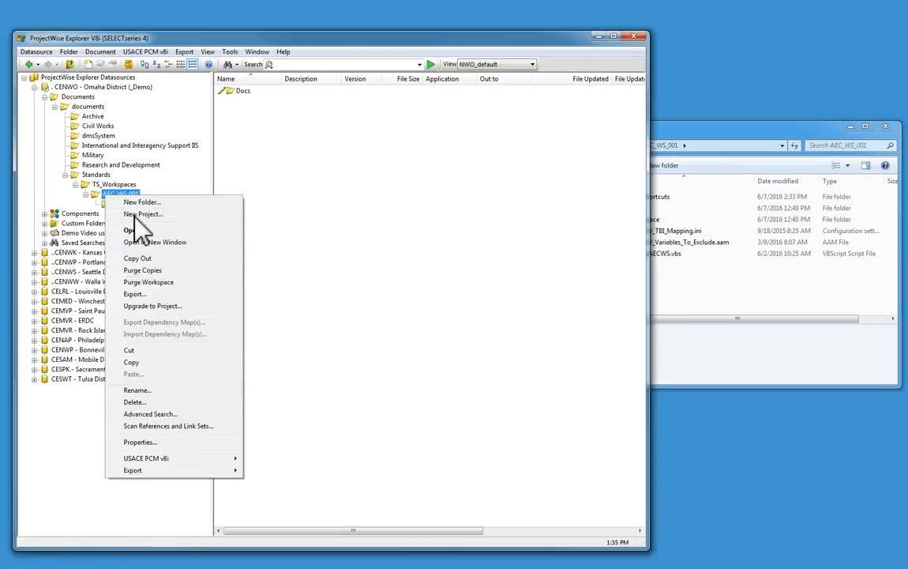
click(760, 563)
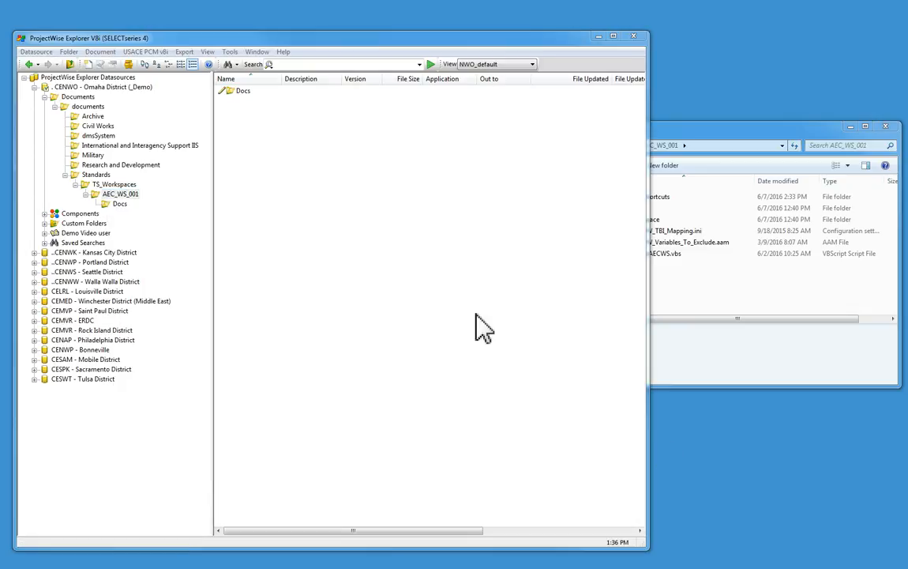
right_click(116, 194)
click(142, 199)
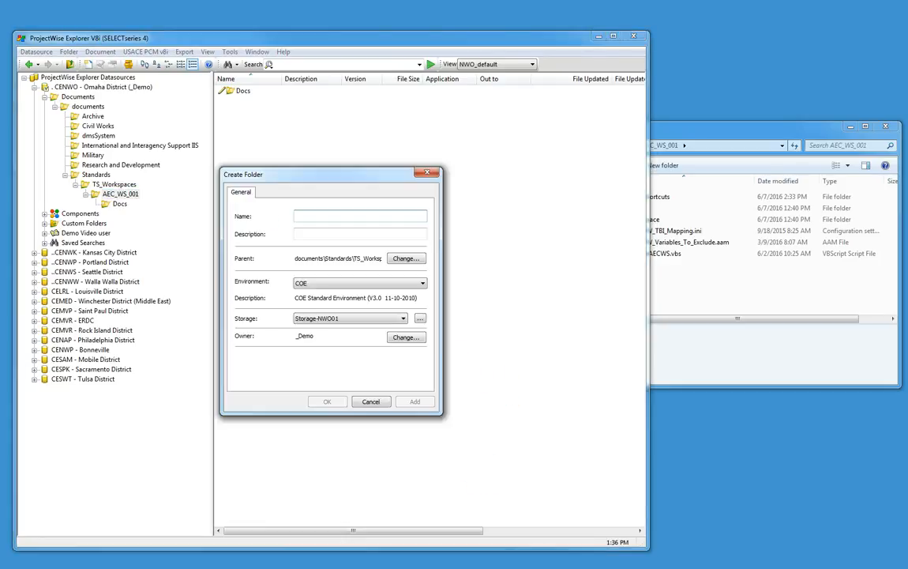
right_click(345, 214)
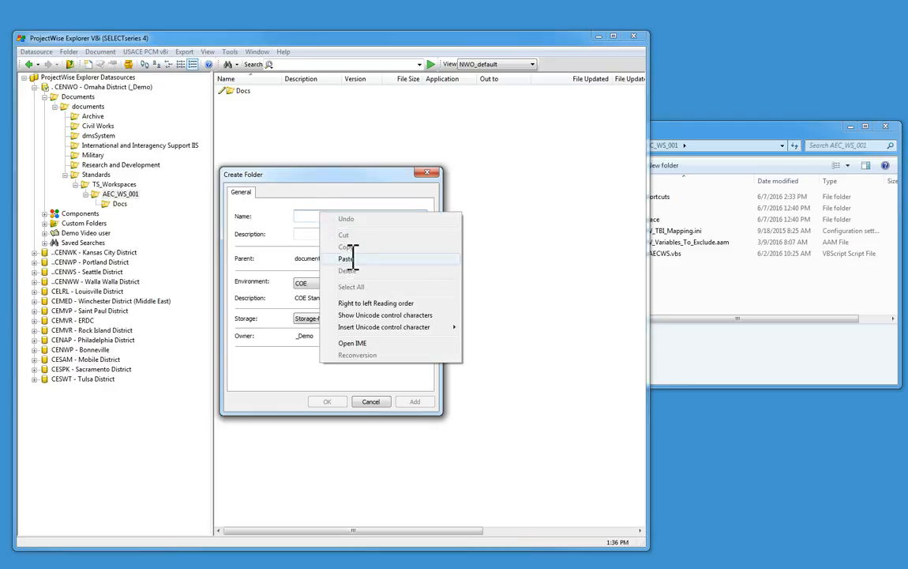
click(351, 261)
click(329, 401)
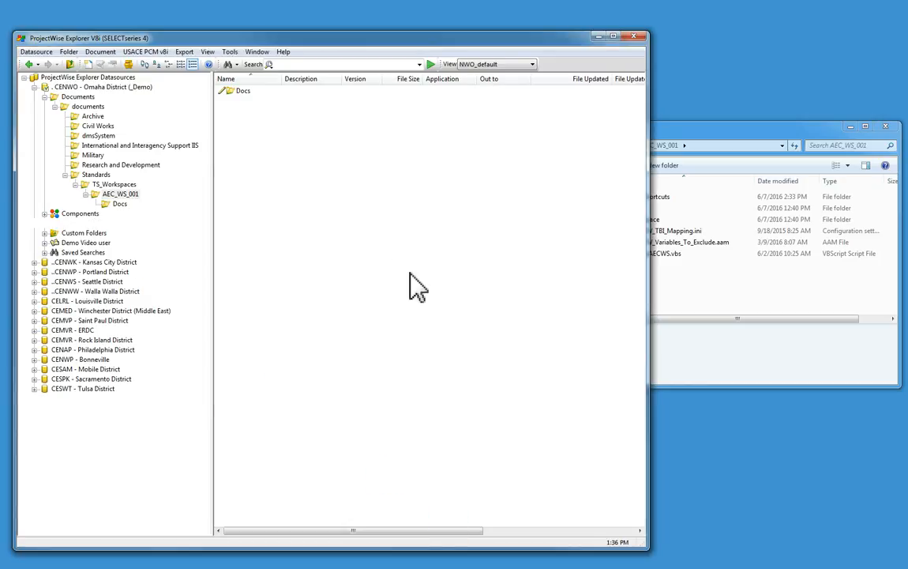
click(117, 202)
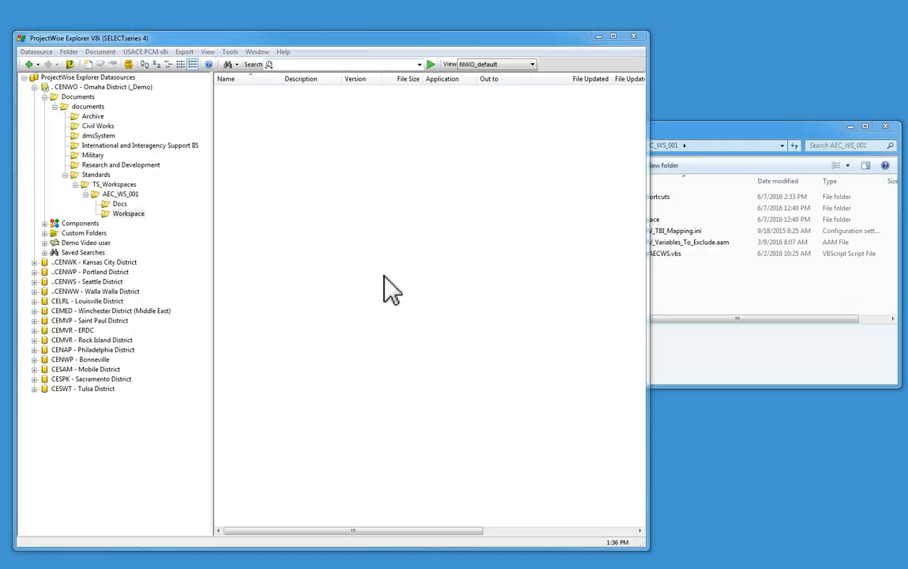
Open the local Workspace folder in Windows Explorer and copy the name of its Extensions subfolder.
click(722, 127)
click(632, 219)
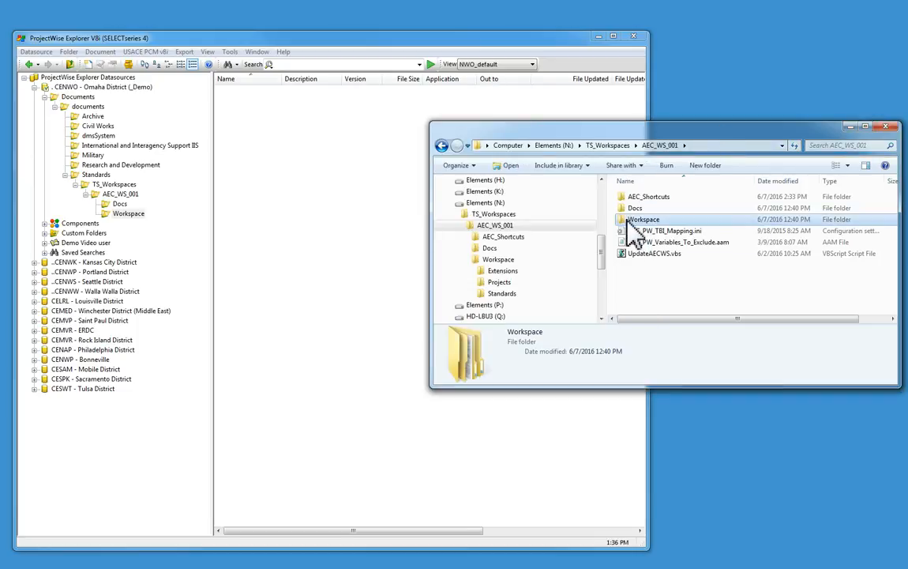
double_click(628, 221)
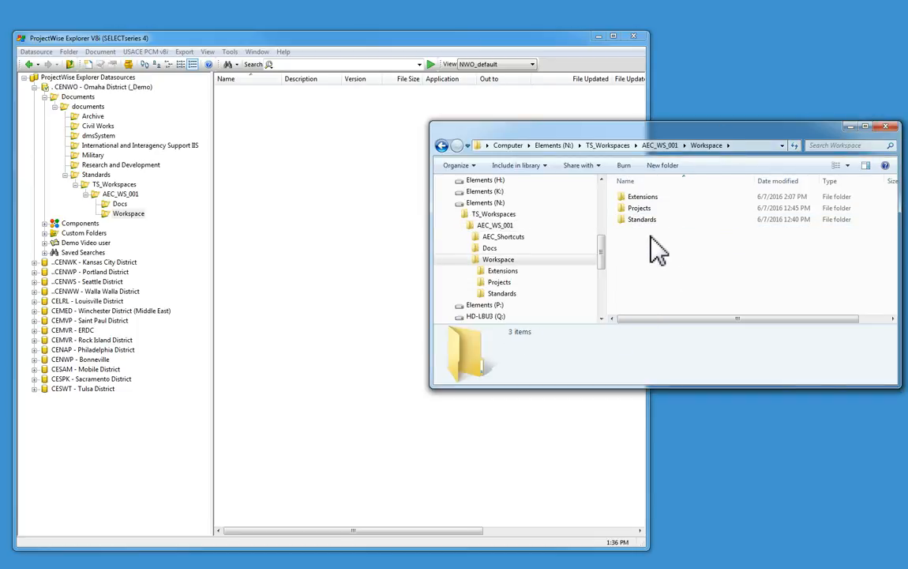
click(637, 196)
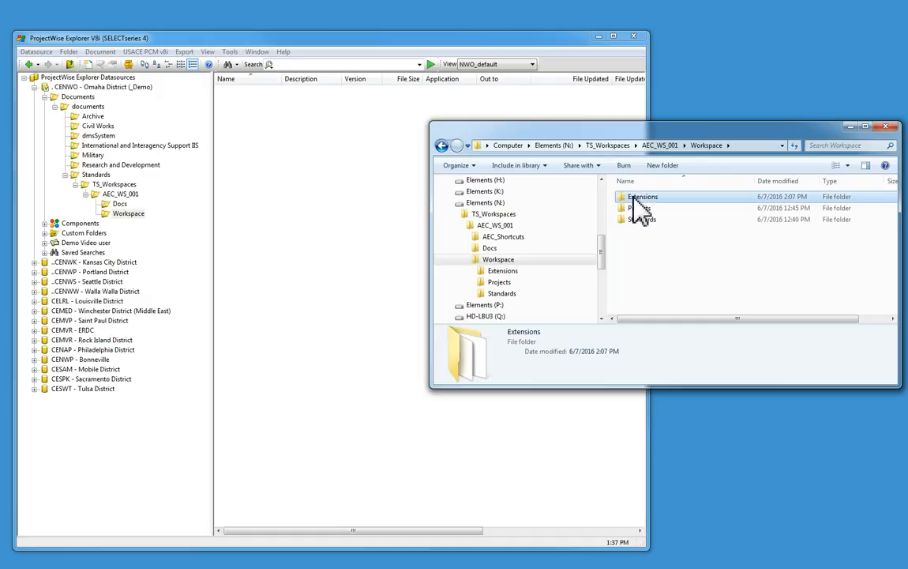
click(650, 197)
key(ctrl+c)
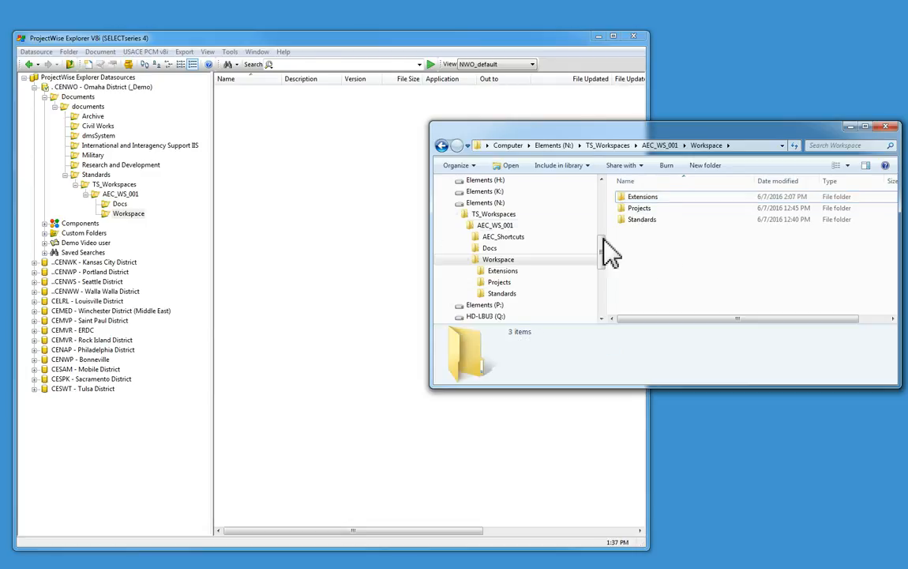
In ProjectWise Explorer, create a subfolder named Extensions under the Workspace folder.
click(128, 214)
right_click(138, 216)
click(173, 225)
key(ctrl+v)
click(332, 401)
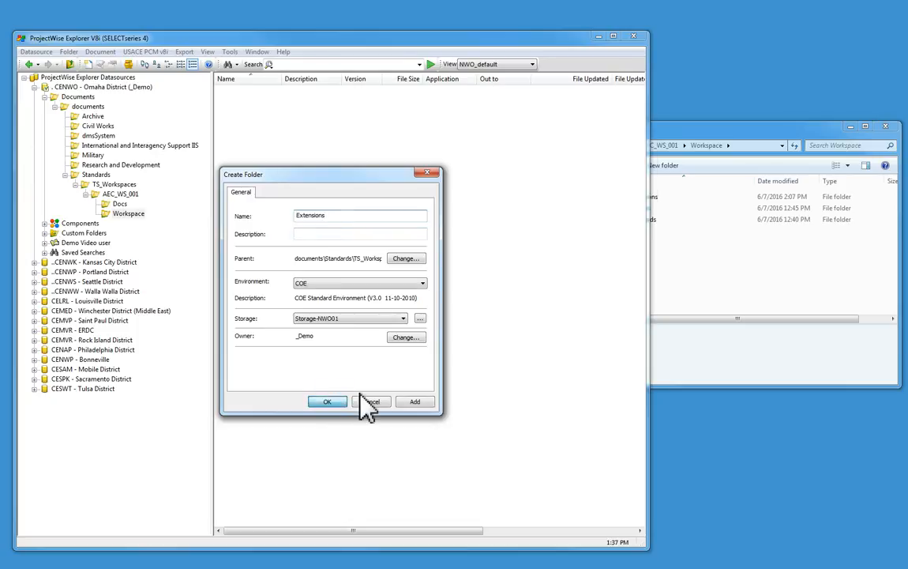
Import the LocalExtension folder and LocalExtension.cfg from the local Extensions folder into the ProjectWise Extensions folder, including subdirectories.
click(721, 166)
double_click(636, 197)
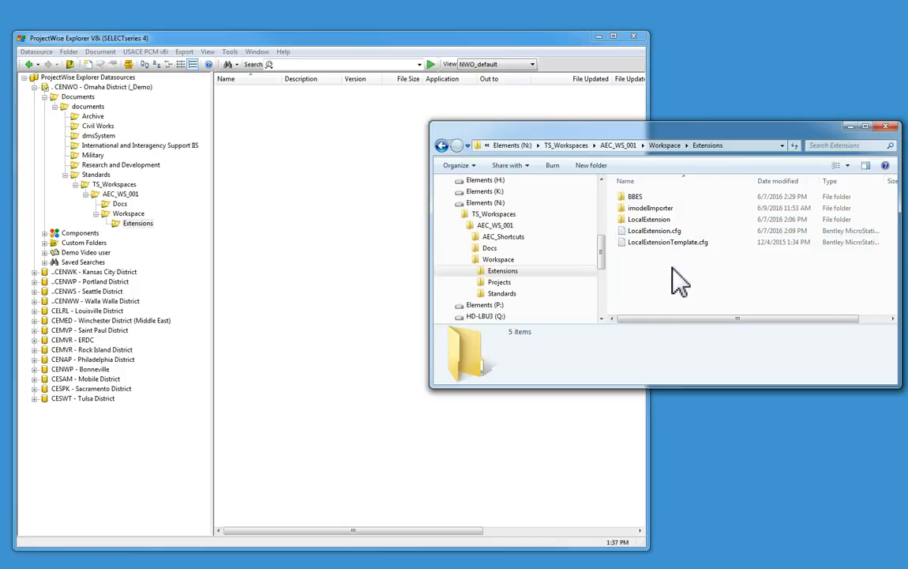
click(653, 230)
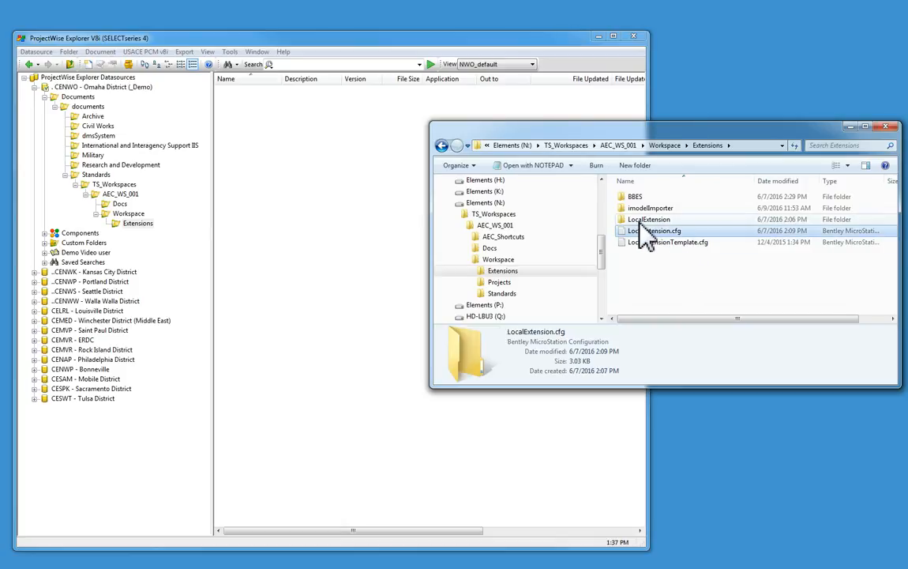
key(shift+Up)
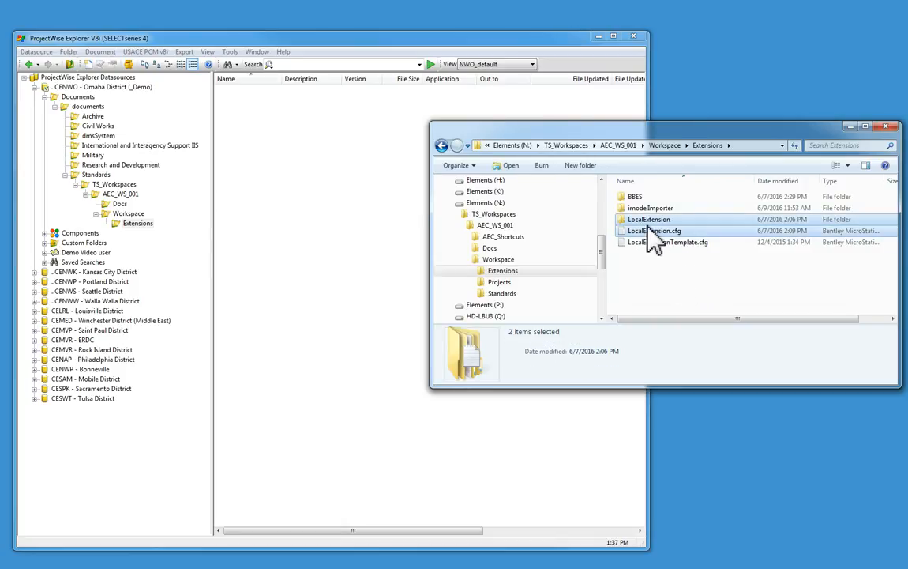
drag(651, 235, 259, 188)
click(250, 249)
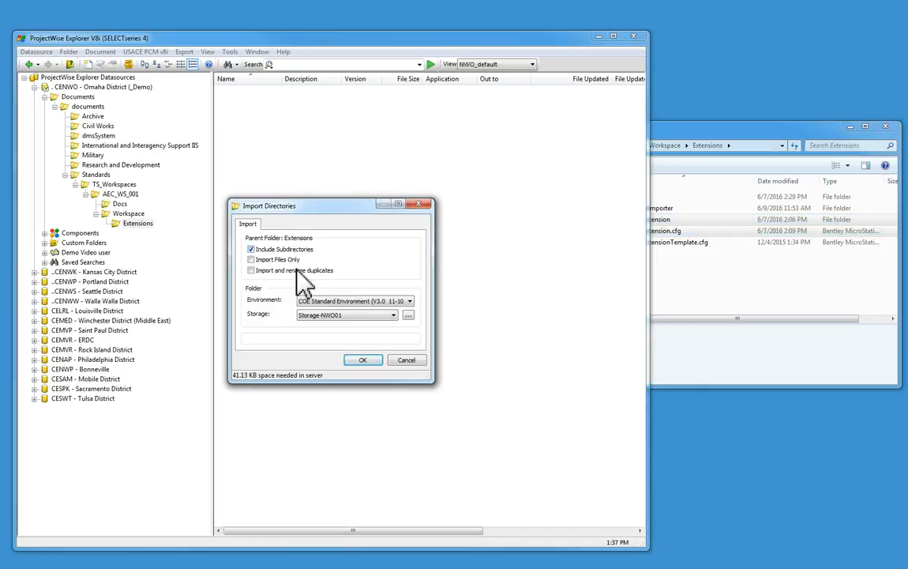
click(357, 362)
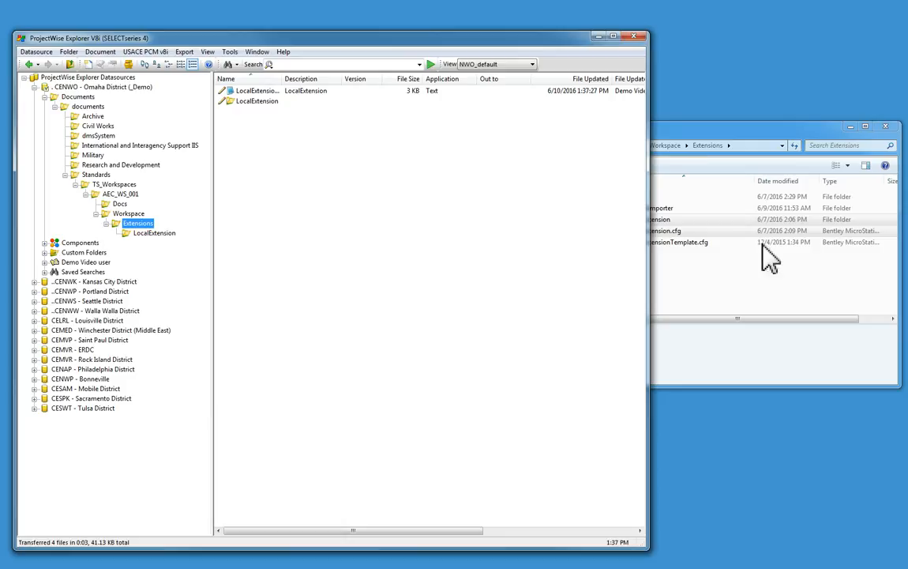
Switch to Windows Explorer and open the local Projects folder under Workspace.
click(698, 128)
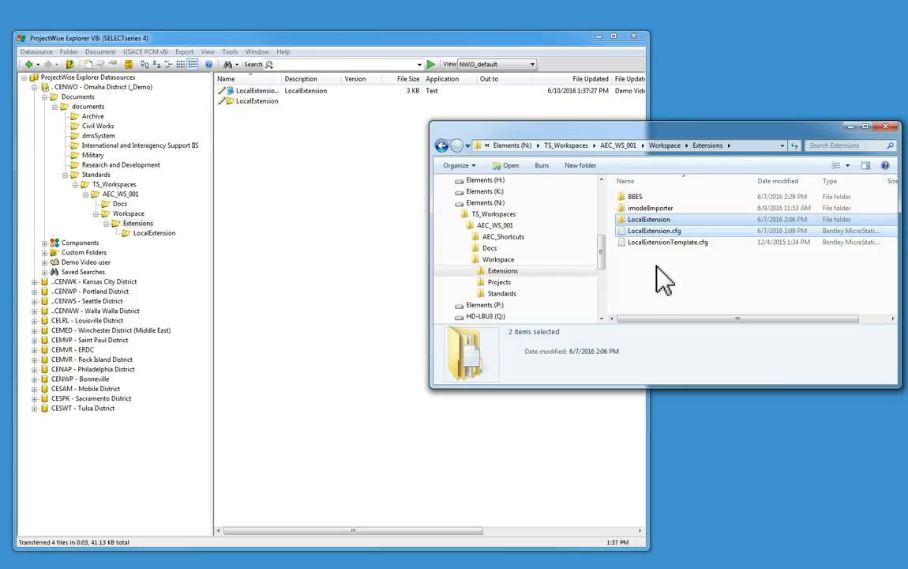
click(499, 283)
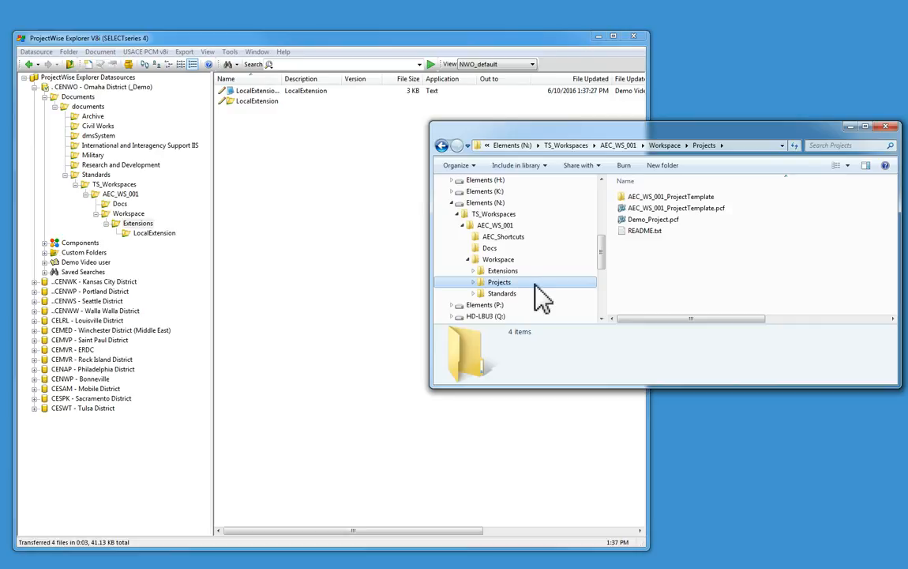
click(504, 262)
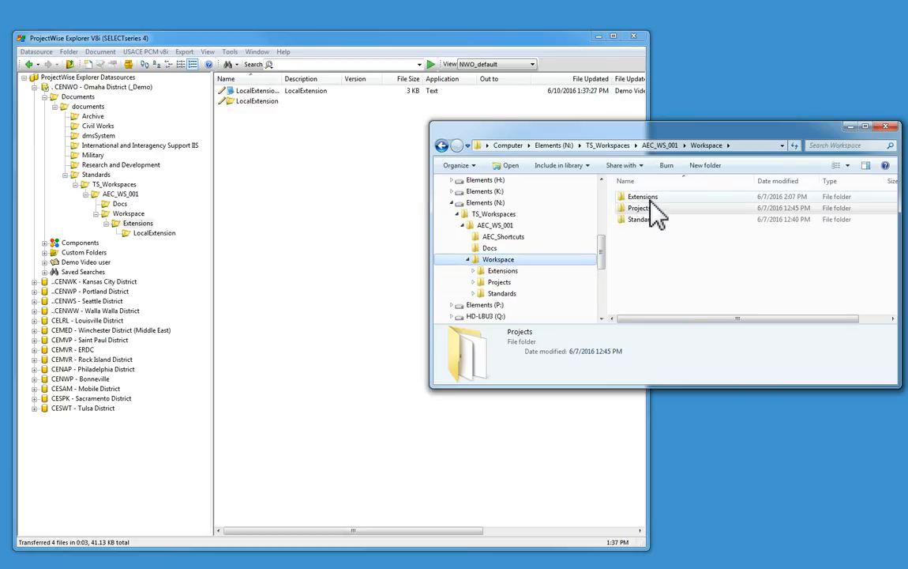
click(512, 284)
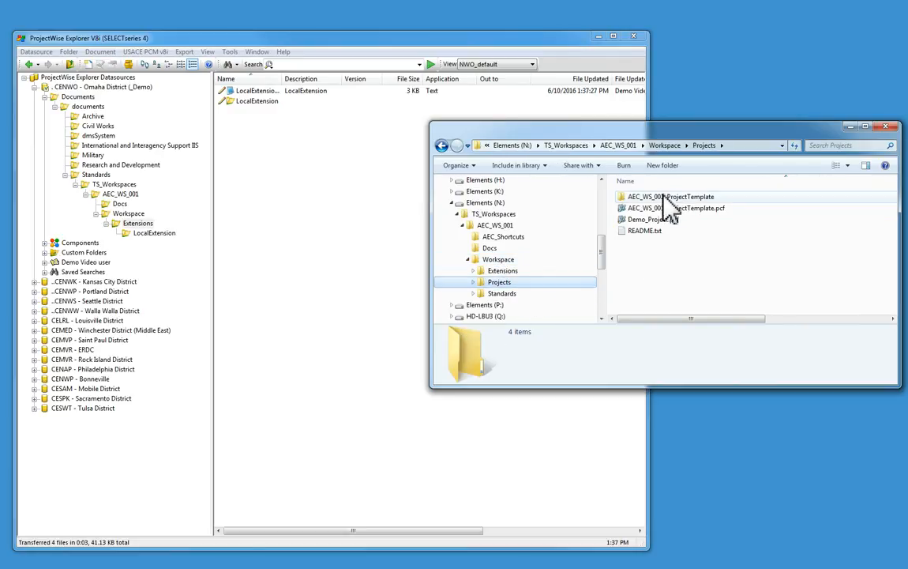
In ProjectWise Explorer, create a subfolder named Projects under Workspace, copying the name from the local folder's path in Windows Explorer.
click(123, 214)
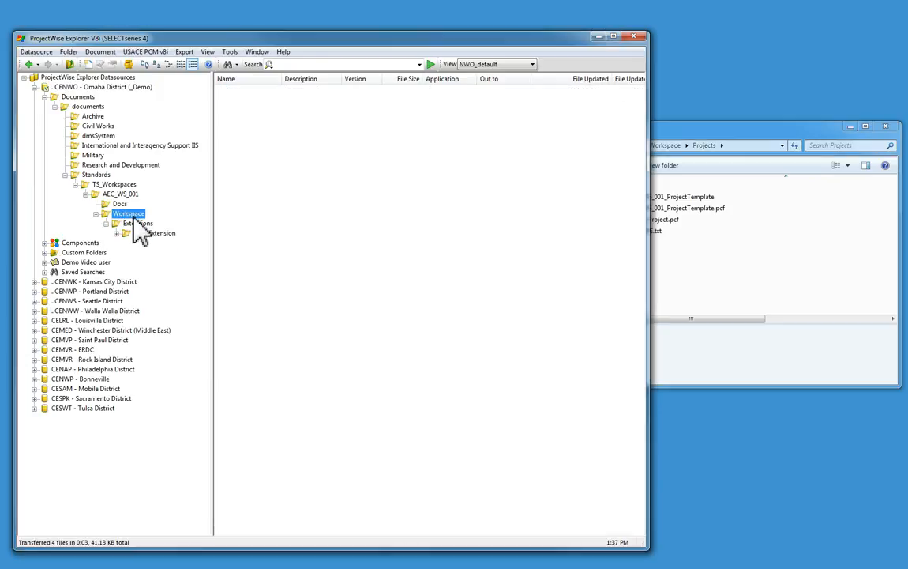
right_click(122, 213)
click(158, 219)
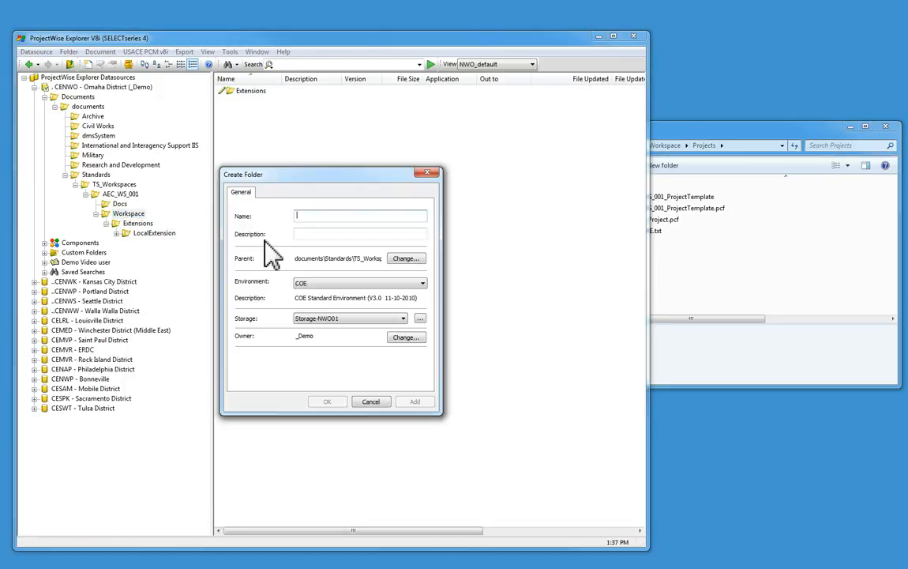
click(719, 231)
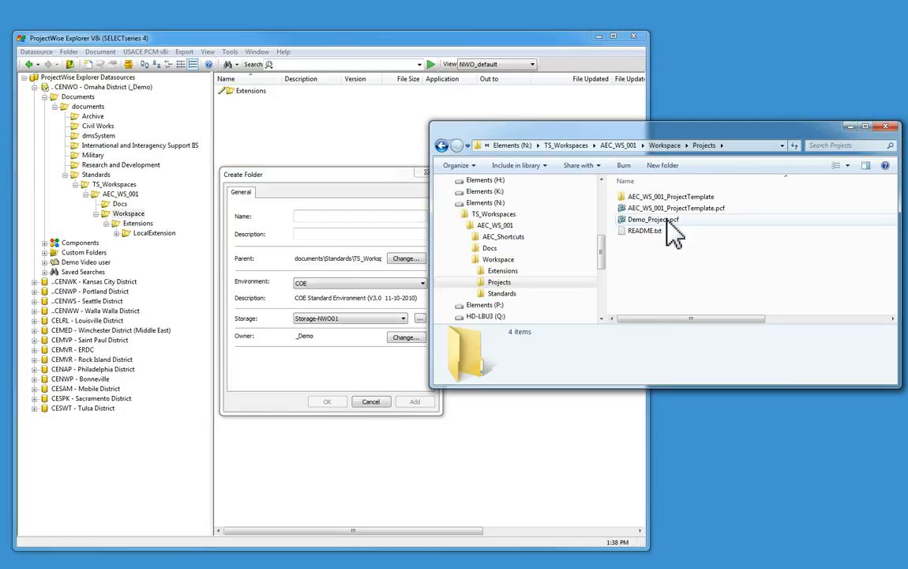
click(722, 147)
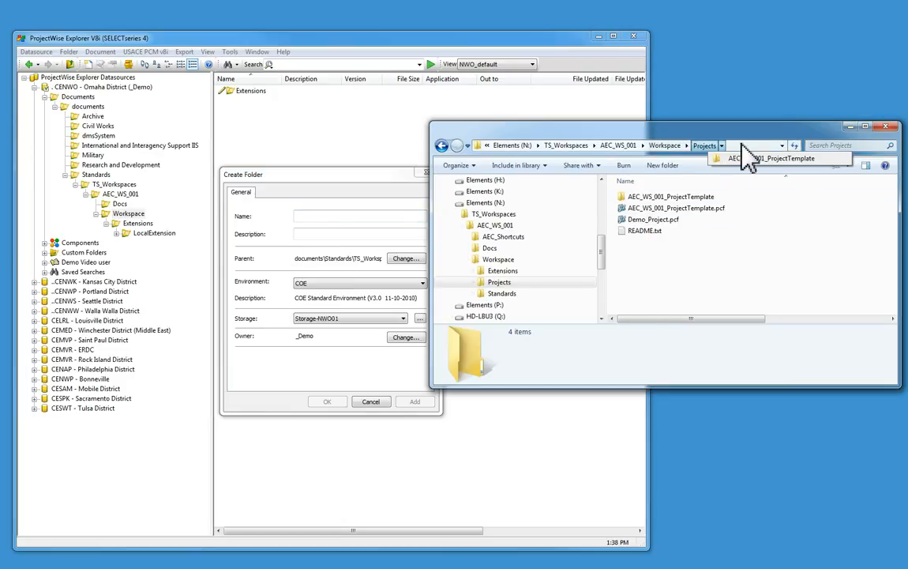
click(719, 146)
drag(719, 146, 626, 146)
key(ctrl+c)
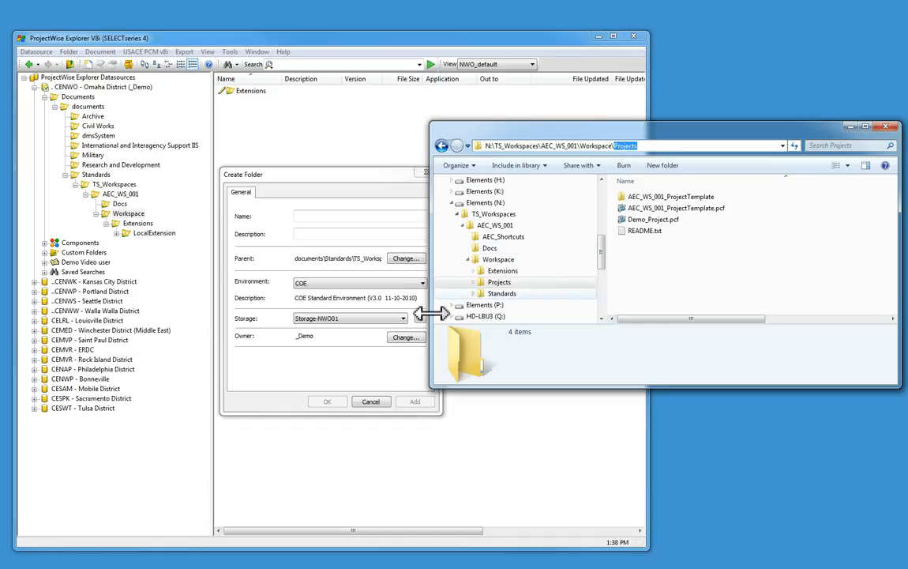
click(316, 216)
key(ctrl+v)
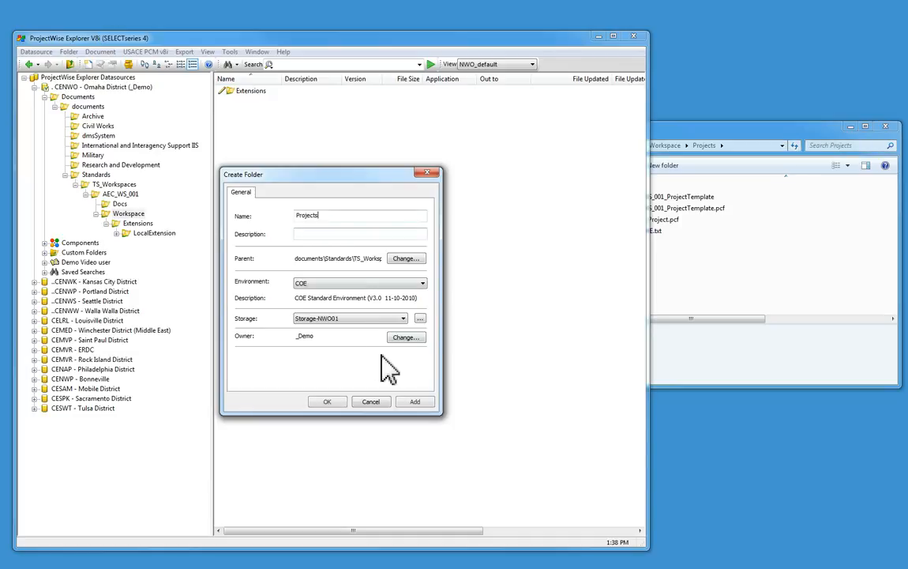
click(327, 402)
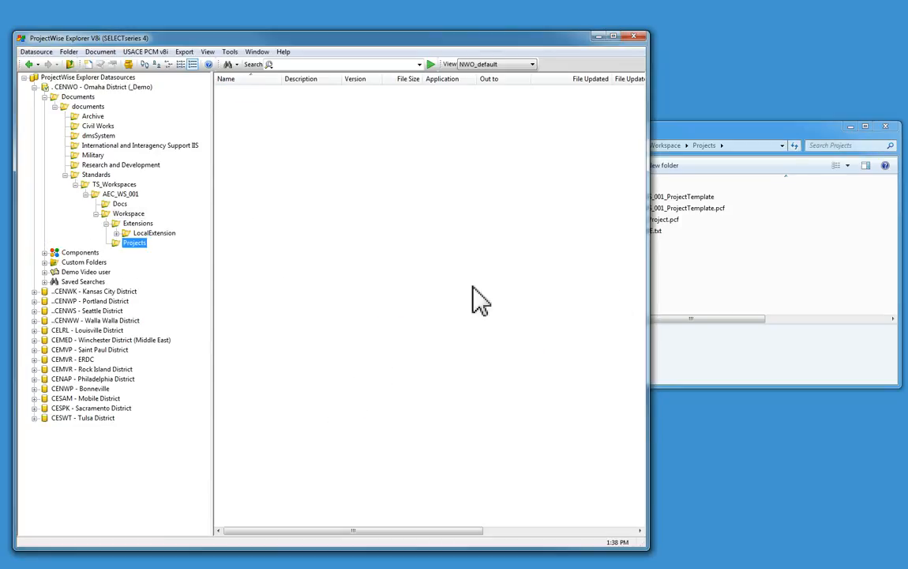
Import the AEC_WS_001_ProjectTemplate folder and AEC_WS_001_ProjectTemplate.pcf from the local Projects folder into the ProjectWise Projects folder, including subdirectories.
click(720, 284)
click(635, 208)
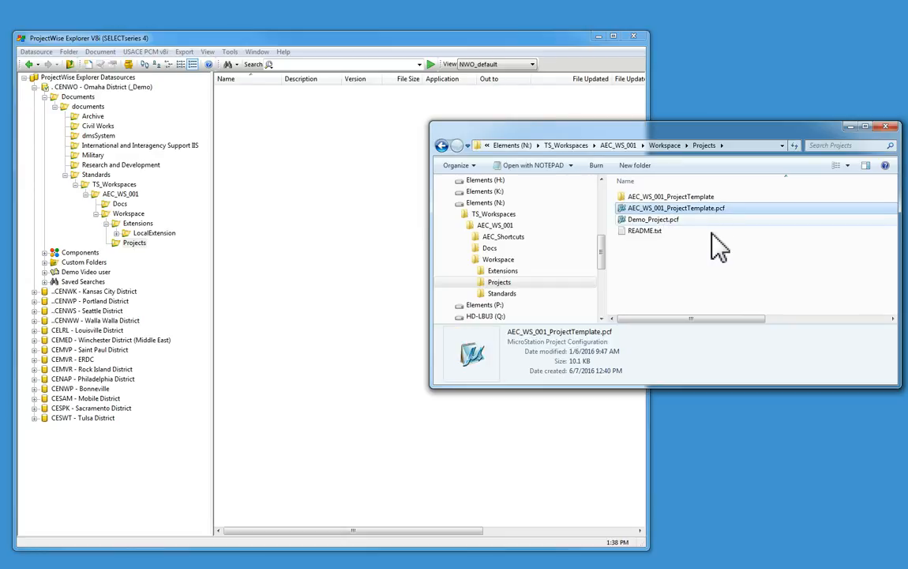
ctrl+click(654, 196)
drag(669, 206, 285, 204)
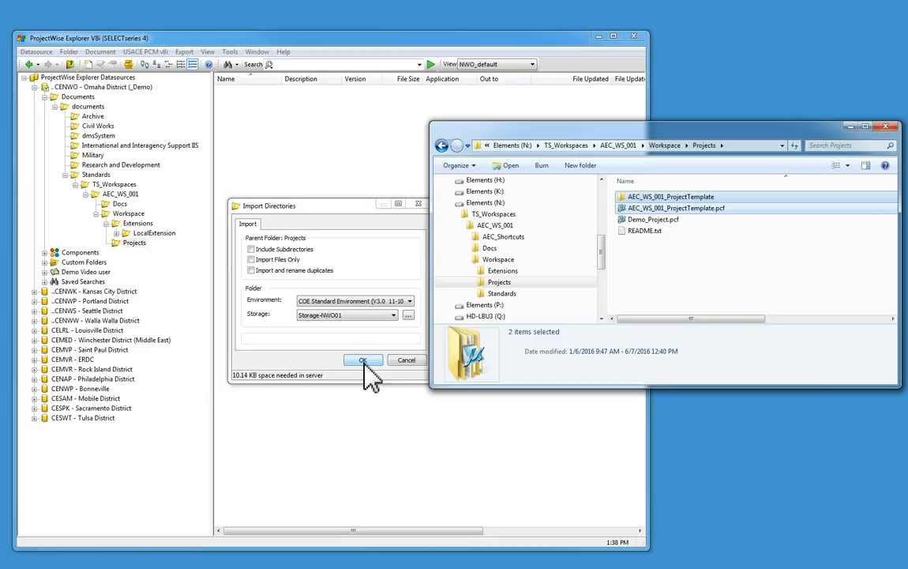
click(251, 249)
click(363, 361)
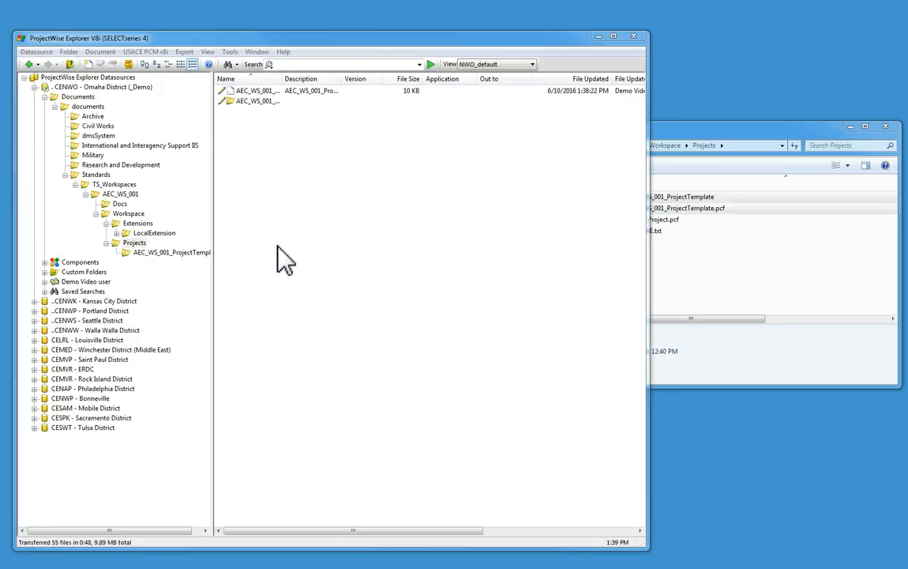
Import the local Standards folder from Windows Explorer into the ProjectWise Workspace folder, including subdirectories.
click(122, 213)
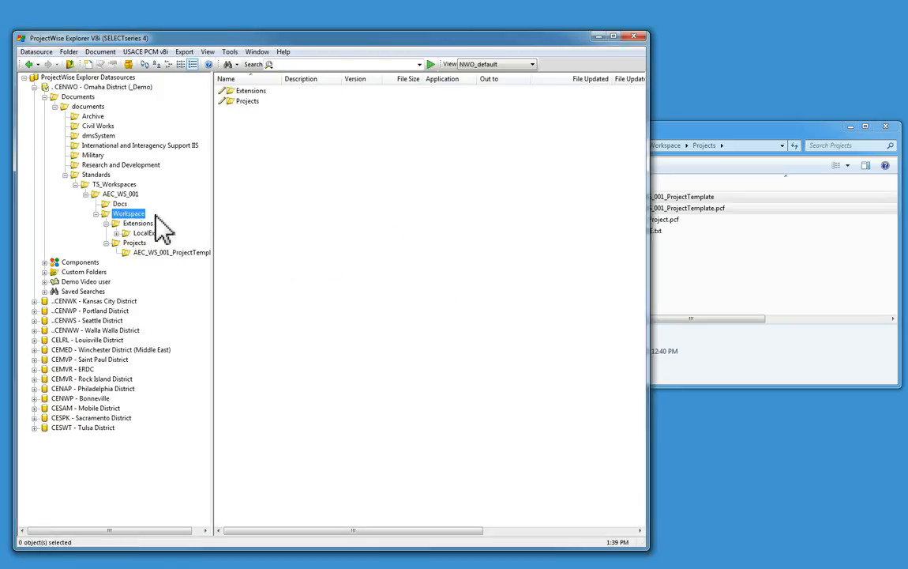
click(703, 148)
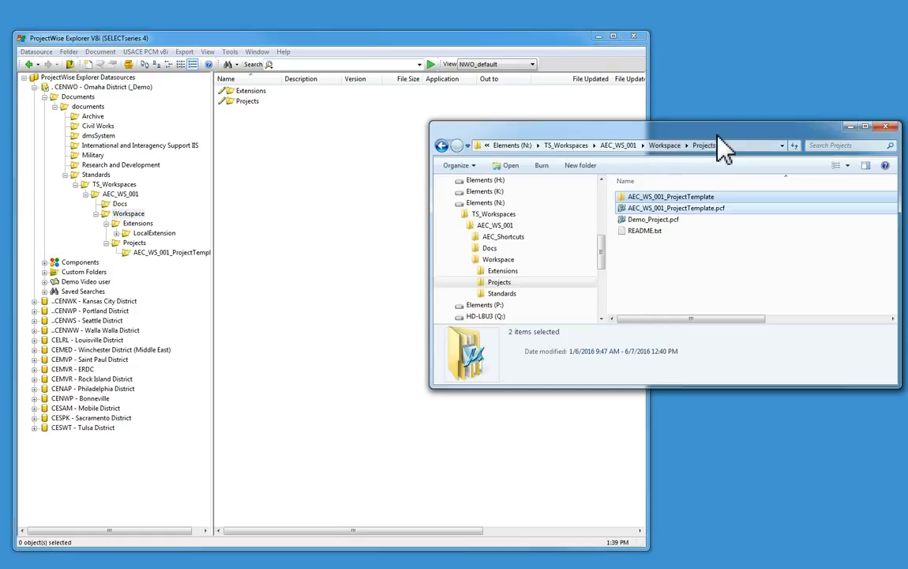
click(498, 259)
click(642, 220)
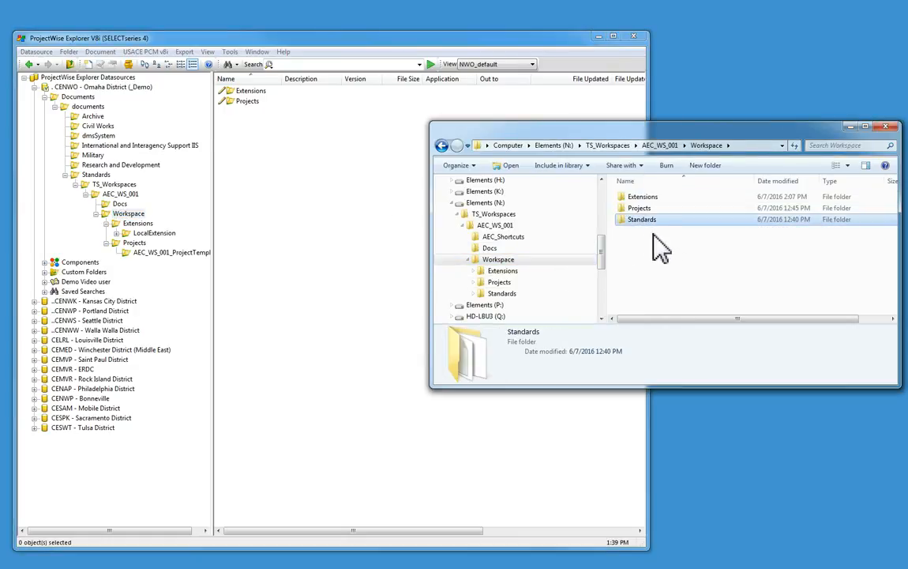
drag(625, 225, 251, 199)
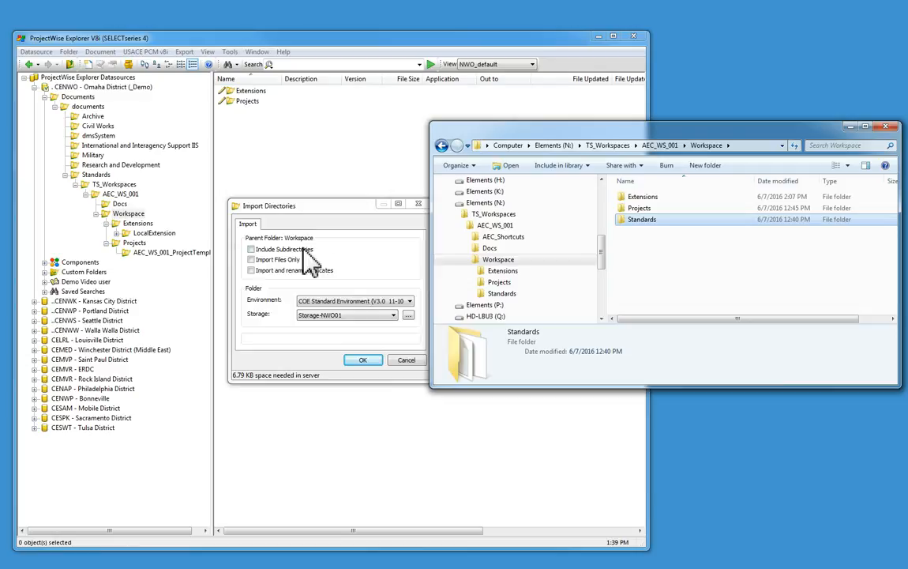
click(255, 249)
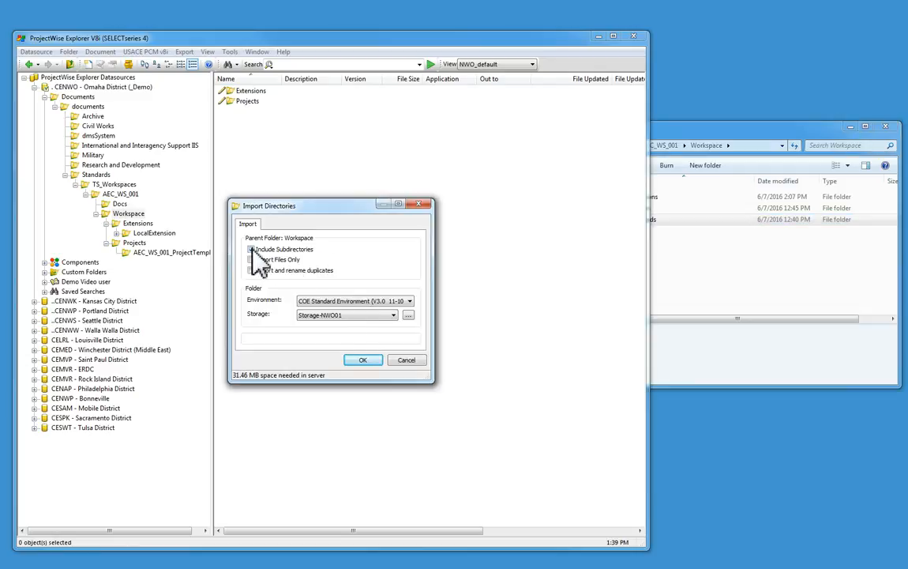
click(363, 360)
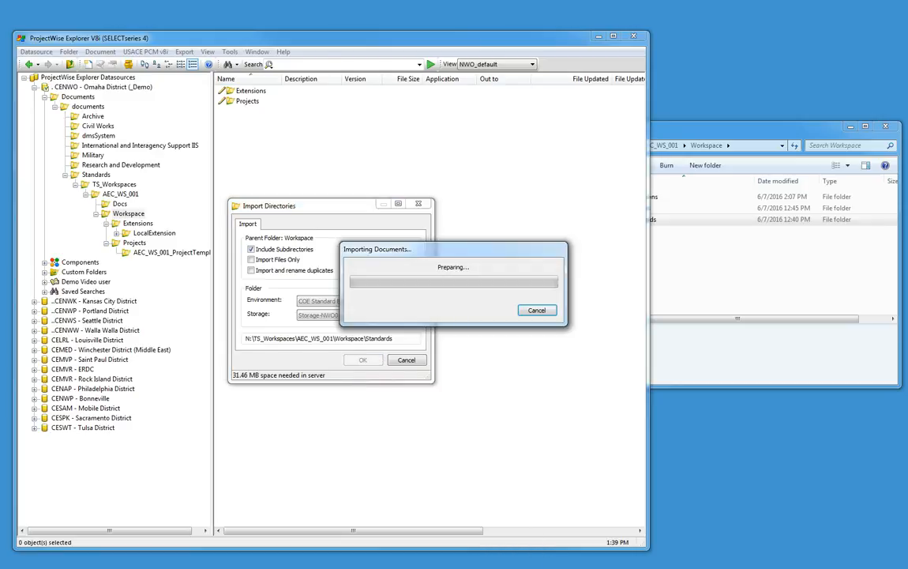